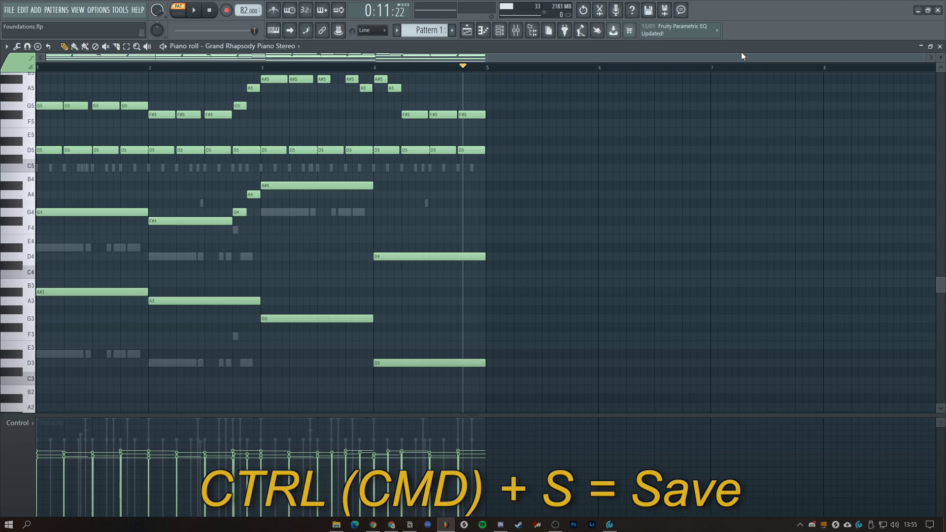
Save the Foundations project under its current name, then open and cancel the Save As dialog.
key(ctrl+s)
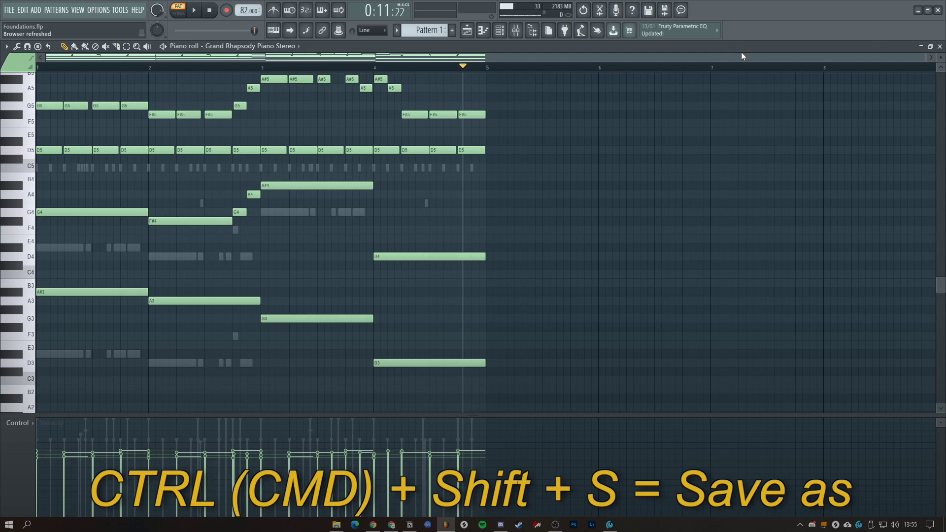
key(ctrl+shift+s)
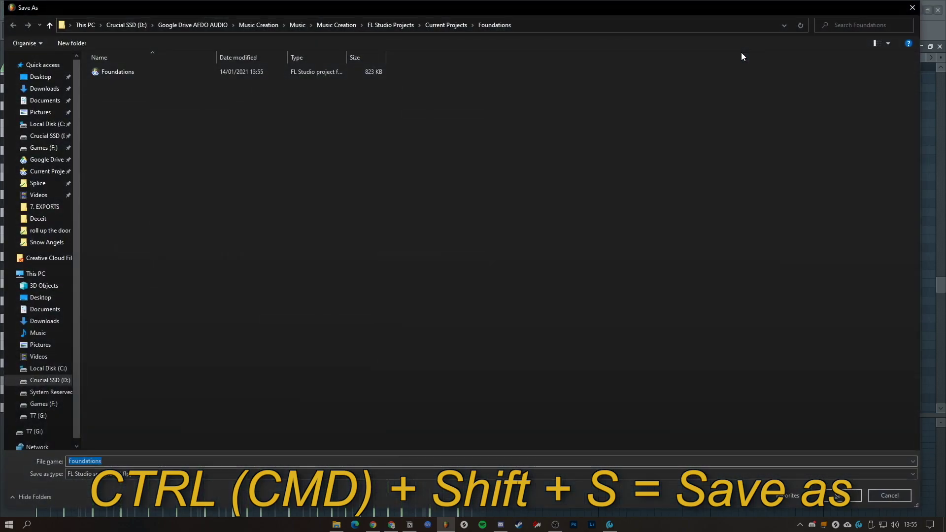
key(Escape)
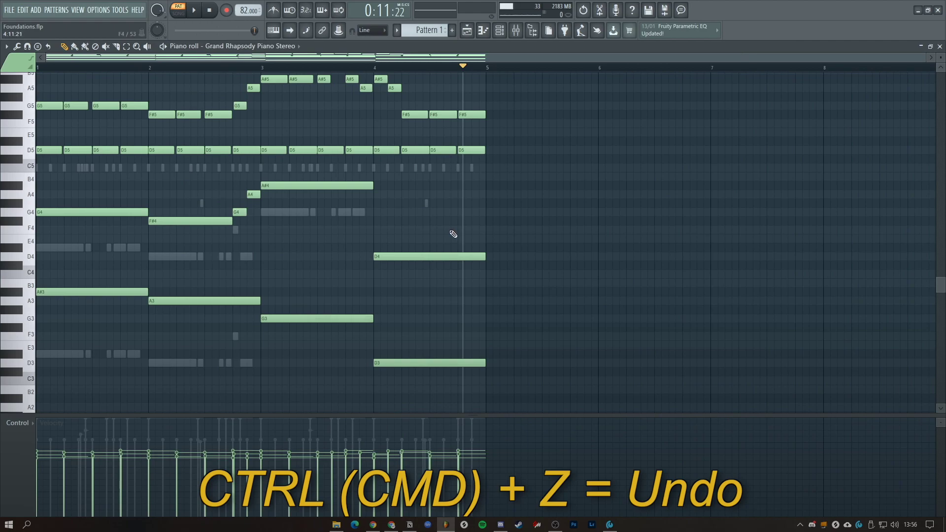
Delete the D4, G3, D3 and A3 melody notes, then restore all of them with undo.
right_click(451, 257)
key(ctrl+z)
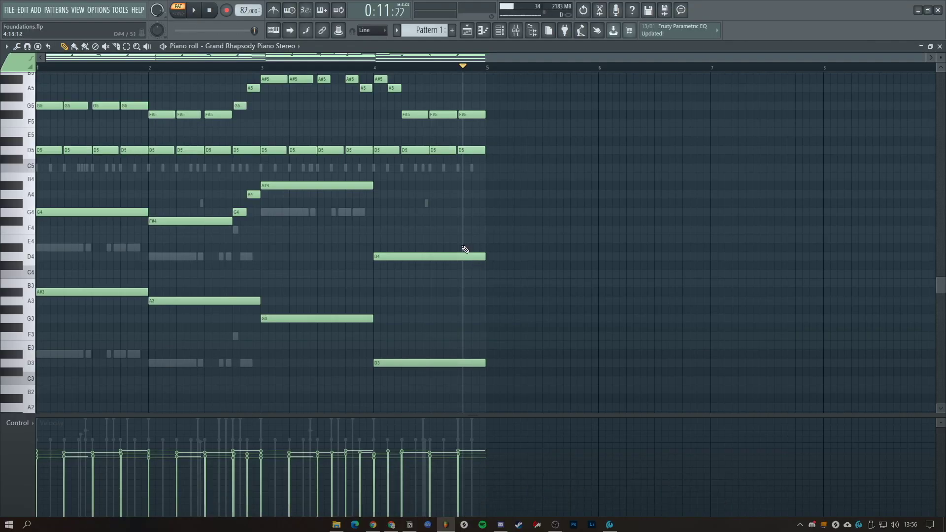
right_click(463, 255)
right_click(315, 318)
right_click(436, 361)
right_click(243, 302)
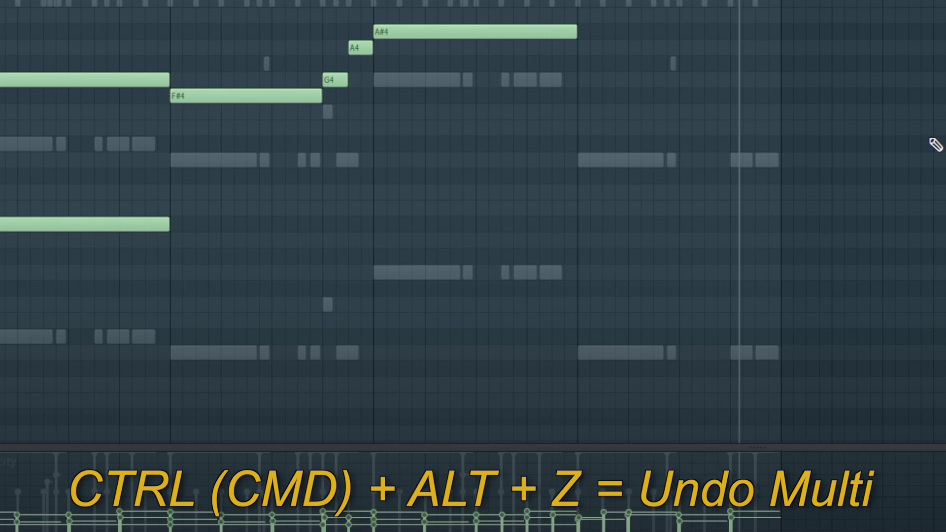
key(ctrl+alt+z)
key(ctrl+alt+z)
key(ctrl+alt+z)
key(ctrl+alt+z)
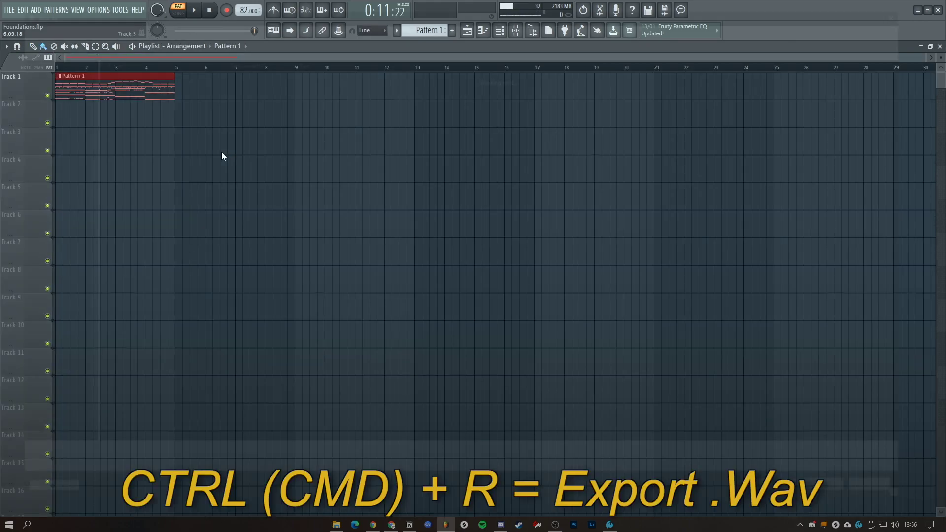
Open the WAV and MP3 export dialogs, then step through patterns from MC2_snare_klassique to Kontakt.
key(ctrl+r)
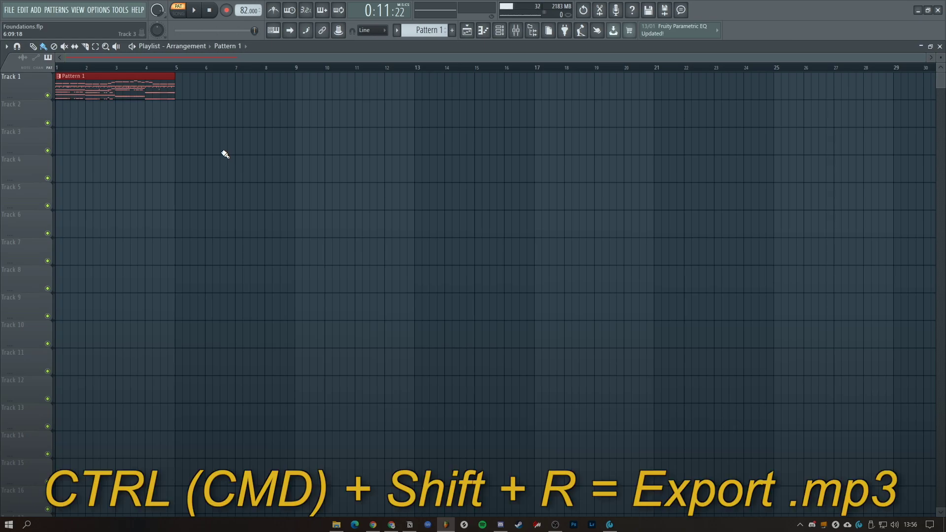
key(ctrl+shift+r)
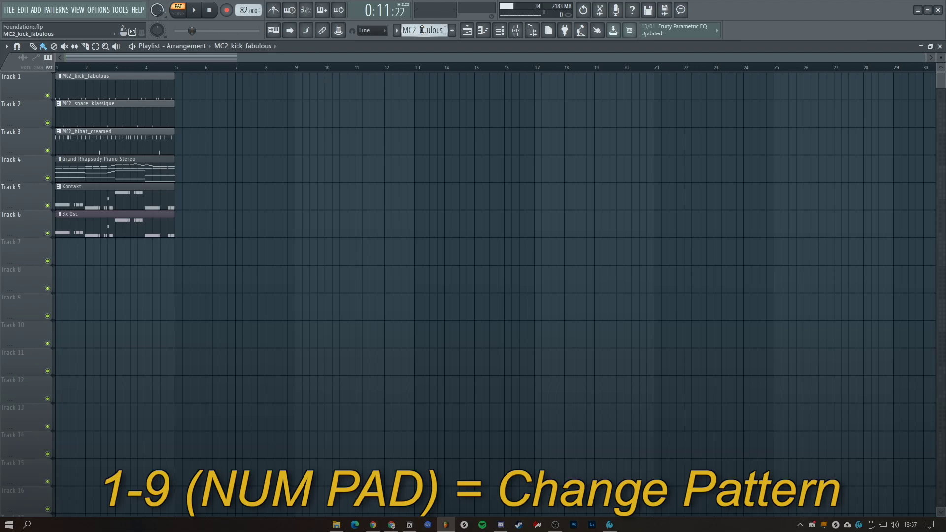
key(KP_2)
key(KP_4)
key(KP_5)
key(KP_6)
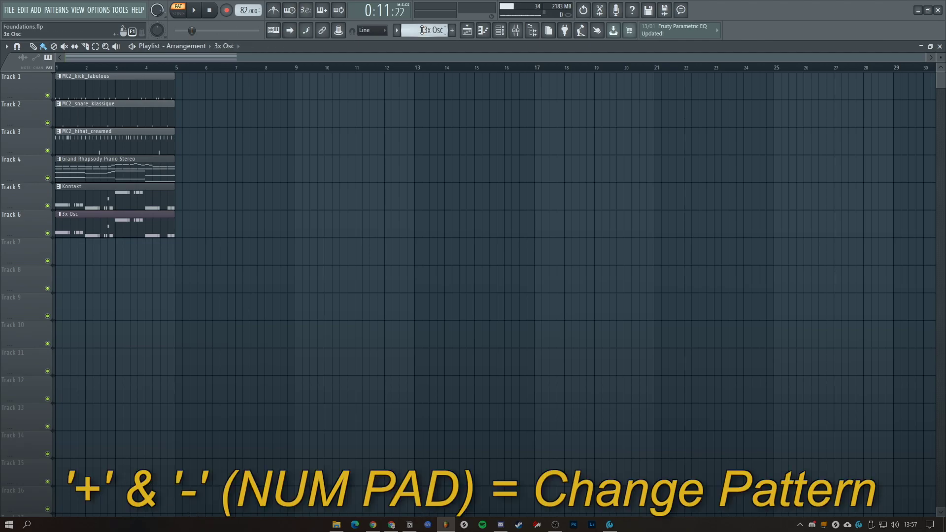
key(KP_Add)
key(KP_Subtract)
key(KP_Add)
scroll(422, 30, up, 5)
Center the Channel Rack, select its six channels, and route FL Keys to a new FL Keys insert.
key(F6)
drag(691, 107, 523, 111)
key(Up)
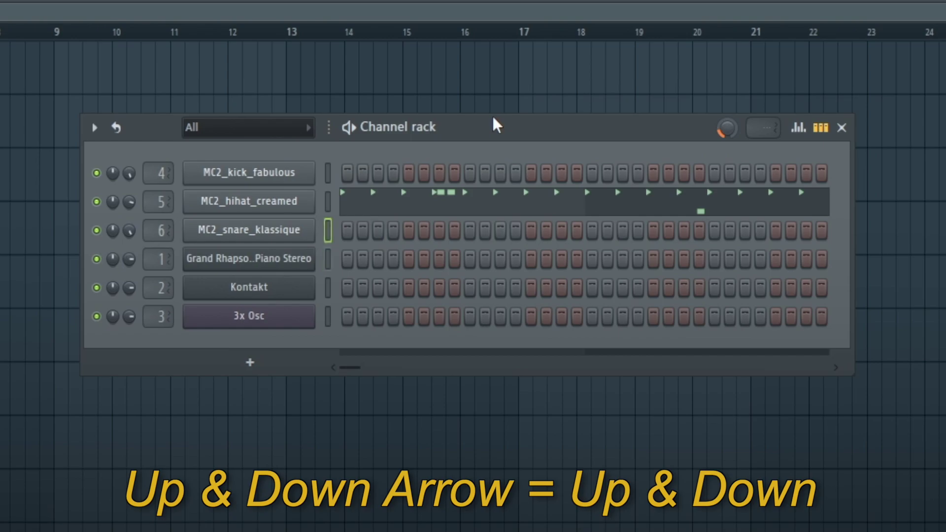
key(Up)
key(Up)
key(Down)
key(Down)
key(Down)
key(Down)
click(437, 140)
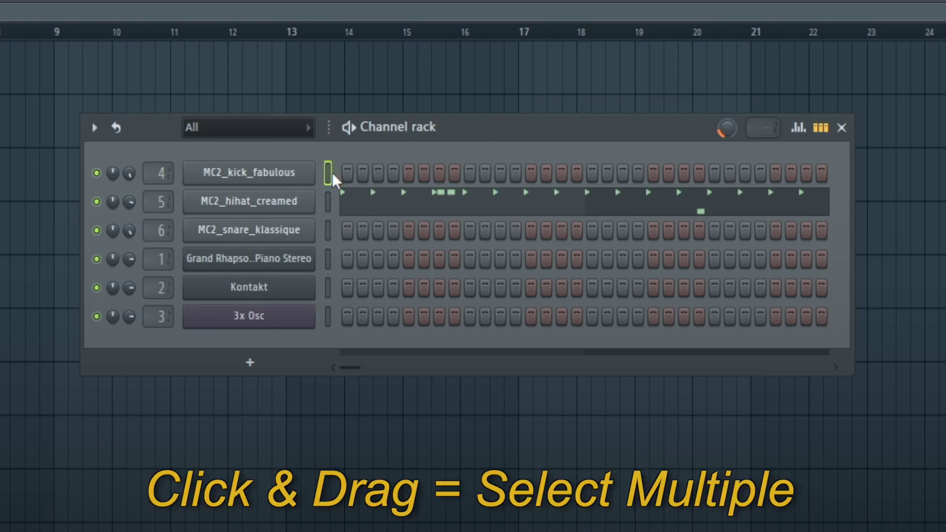
mouse_move(333, 174)
mouse_down()
mouse_move(330, 268)
mouse_move(338, 190)
mouse_up()
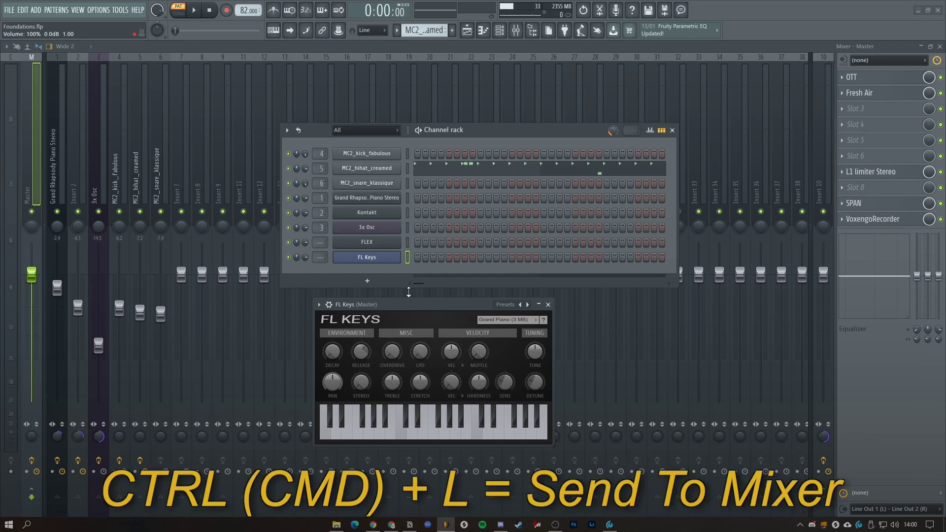
key(ctrl+l)
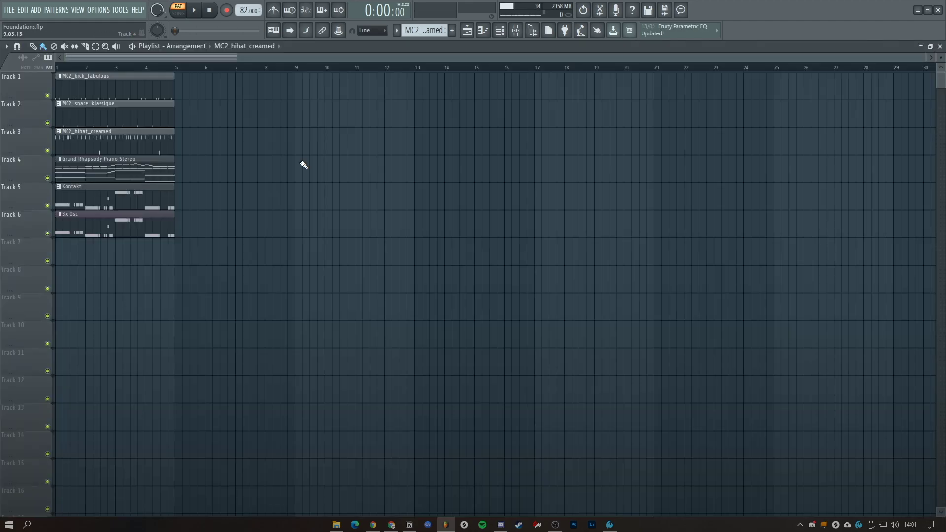
Paint MC2_hihat_creamed clips on Track 3 from bar 10, split the piano clip, and preview Kontakt.
key(b)
drag(317, 145, 566, 142)
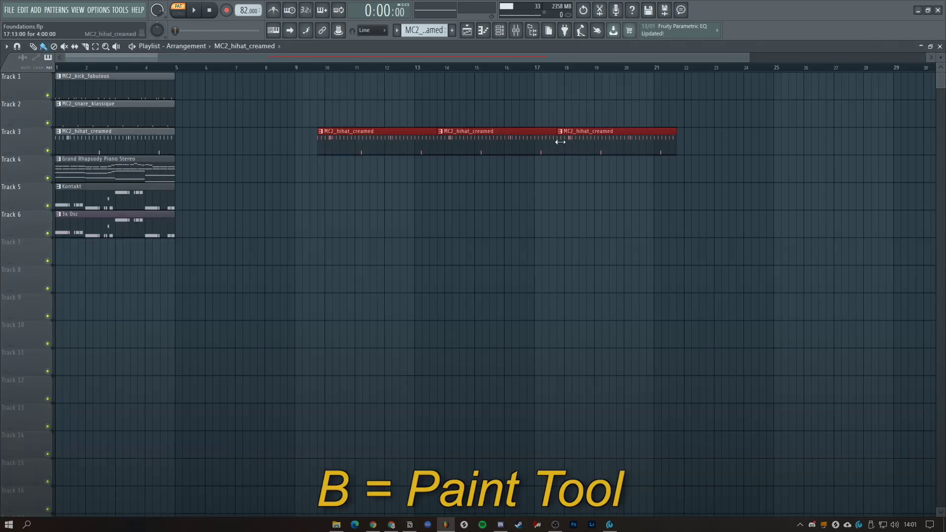
key(c)
click(485, 253)
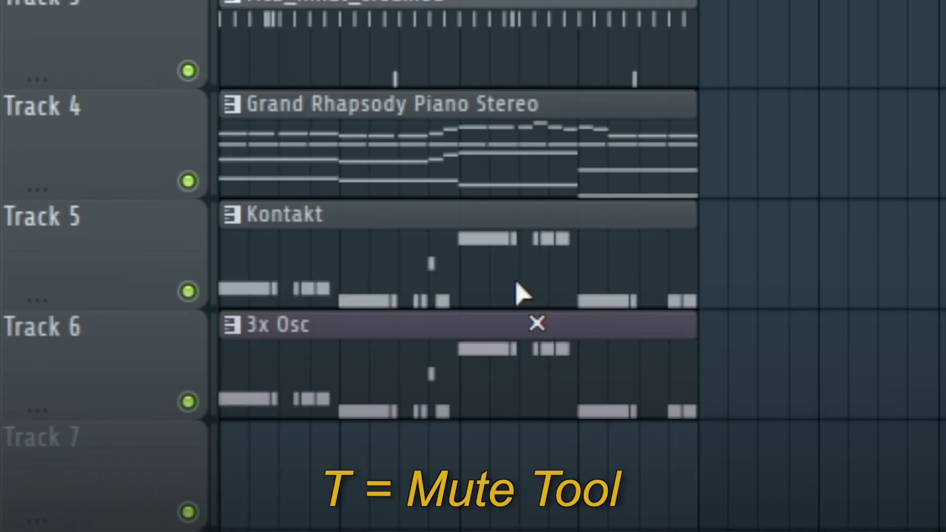
click(517, 295)
click(512, 300)
key(y)
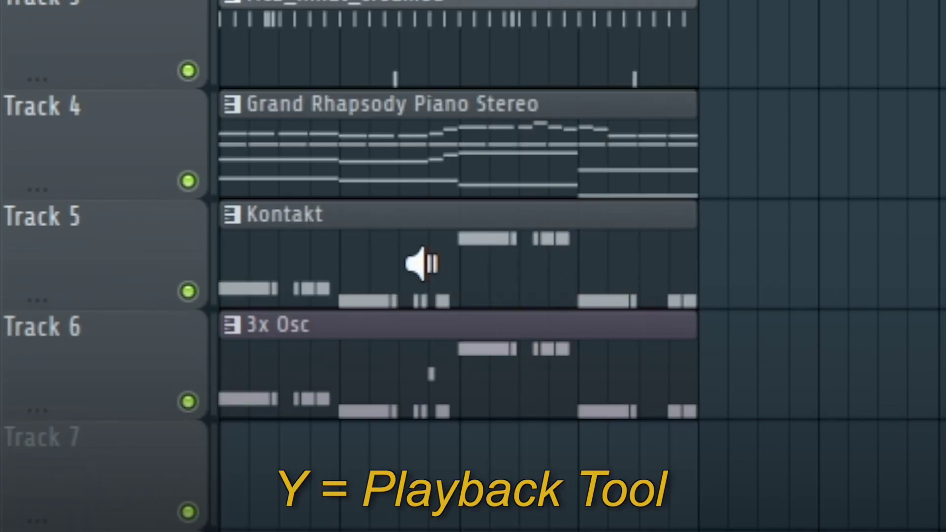
drag(401, 245, 402, 245)
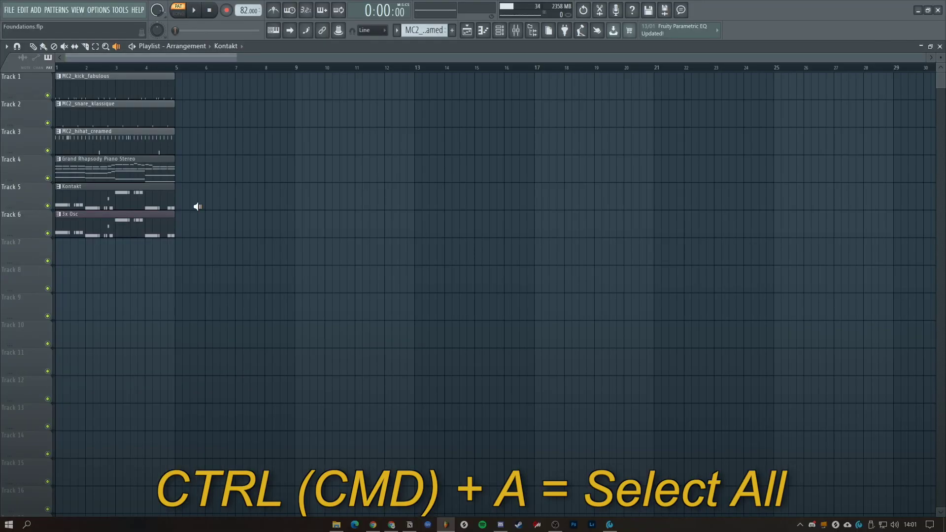
Select every playlist clip, then copy, paste and cut the selection.
key(ctrl+a)
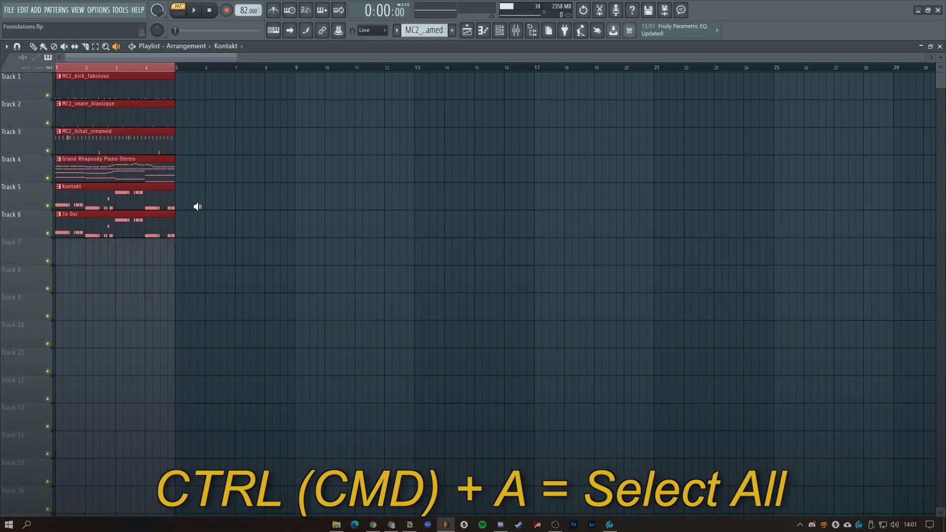
key(ctrl+c)
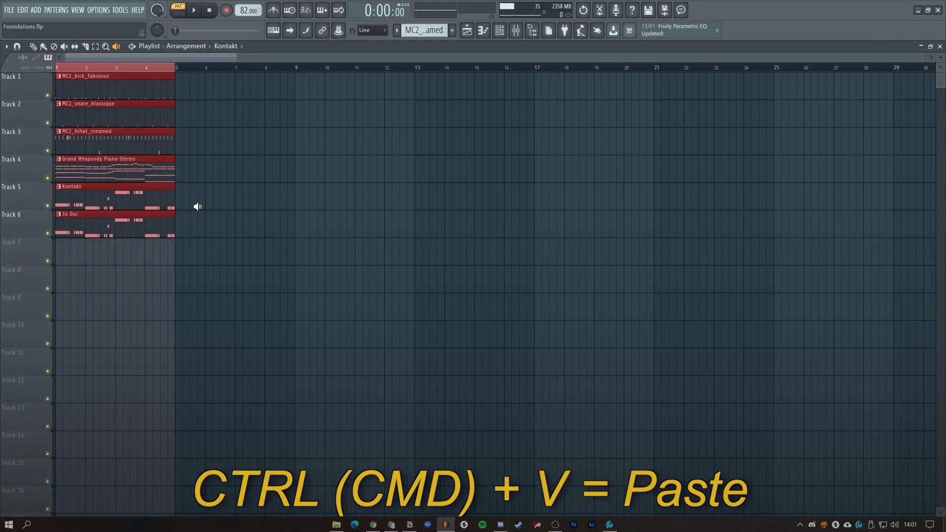
key(ctrl+v)
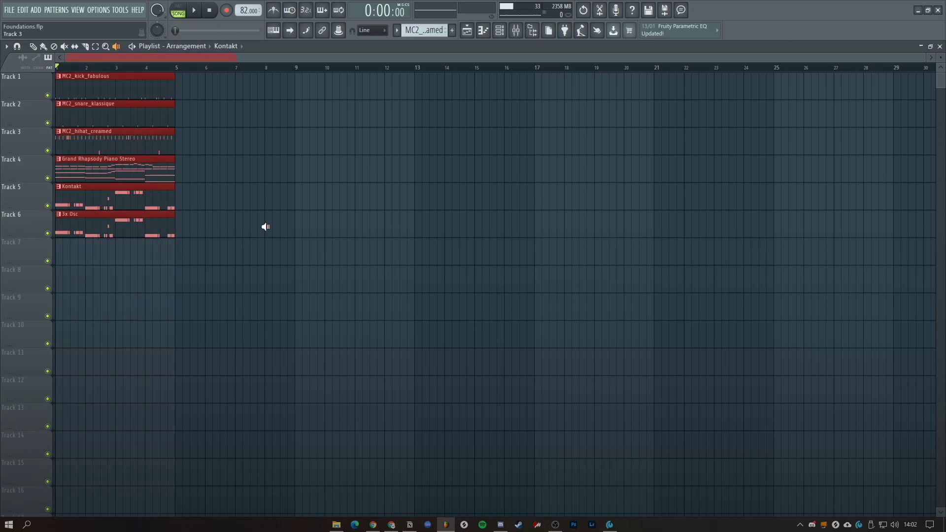
key(ctrl+x)
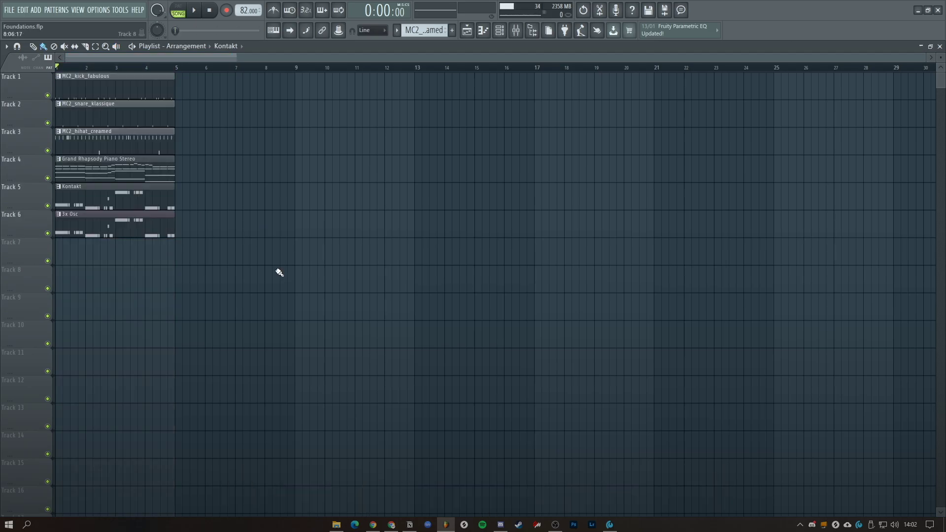
Marquee-select the Track 3–6 clips and duplicate them directly after themselves from bar 5.
drag(296, 290, 193, 211)
drag(192, 211, 55, 127)
drag(274, 291, 40, 132)
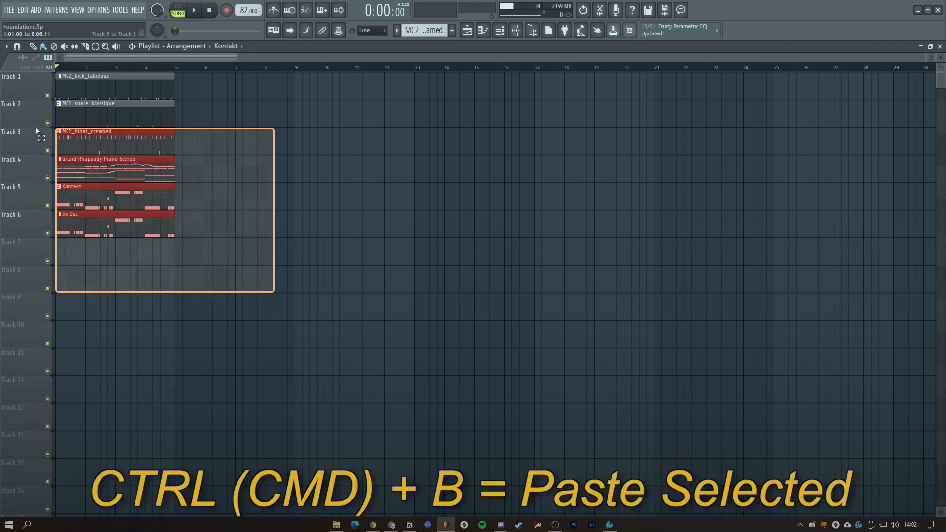
key(ctrl+b)
key(ctrl+b)
key(ctrl+b)
key(ctrl+b)
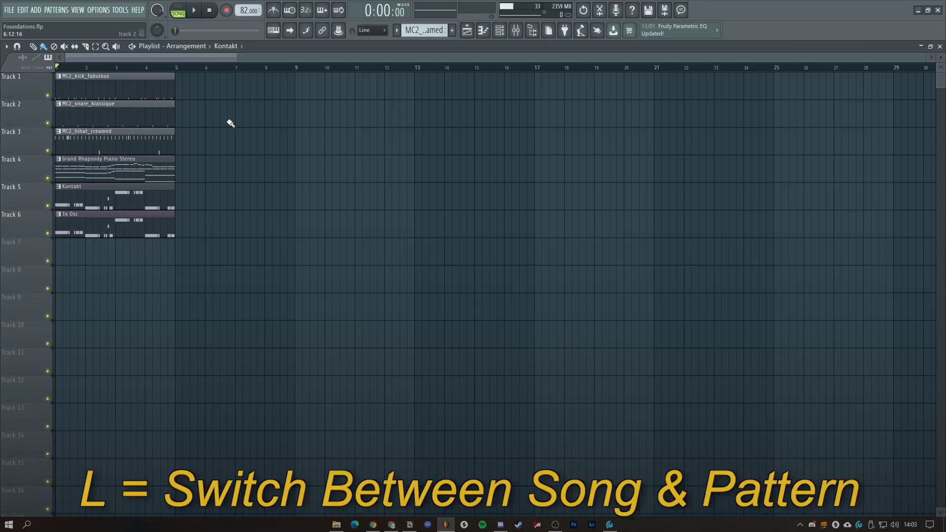
Switch playback to pattern mode, then turn Musical Typing on and back off.
key(l)
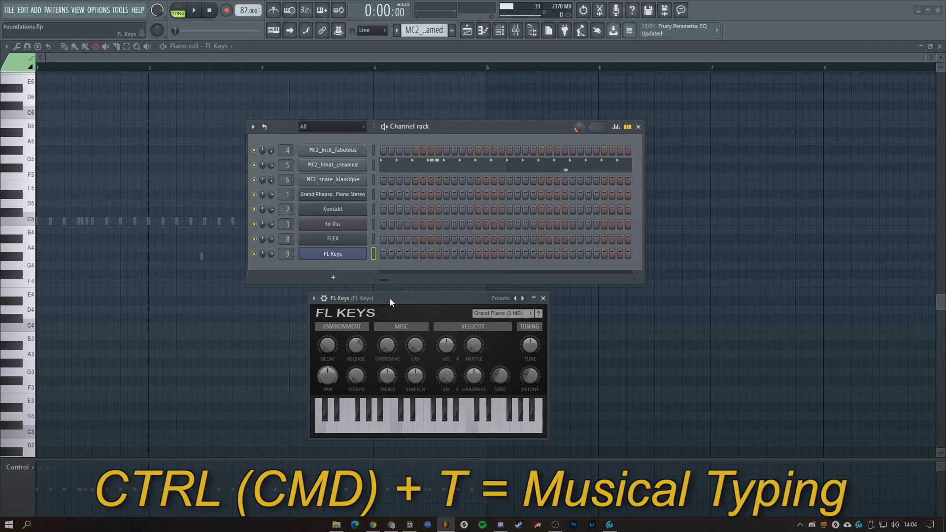
key(ctrl+t)
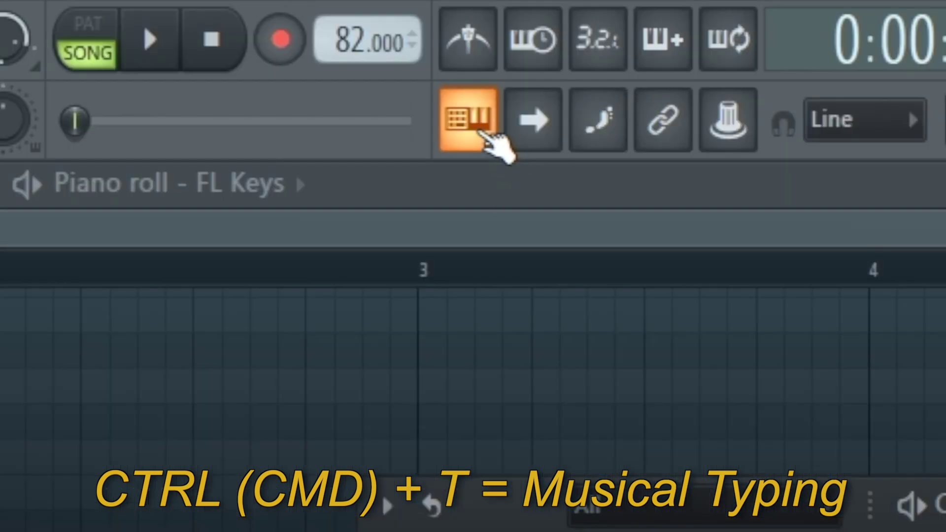
click(486, 134)
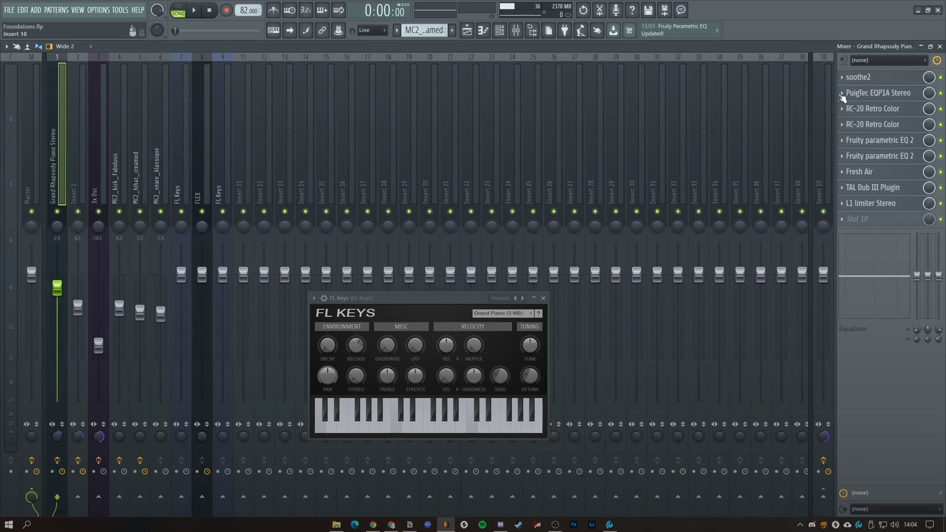
Open the soothe2, PuigTec EQP1A and RC-20 Retro Color effect windows, then close them all.
click(886, 78)
click(882, 93)
click(886, 125)
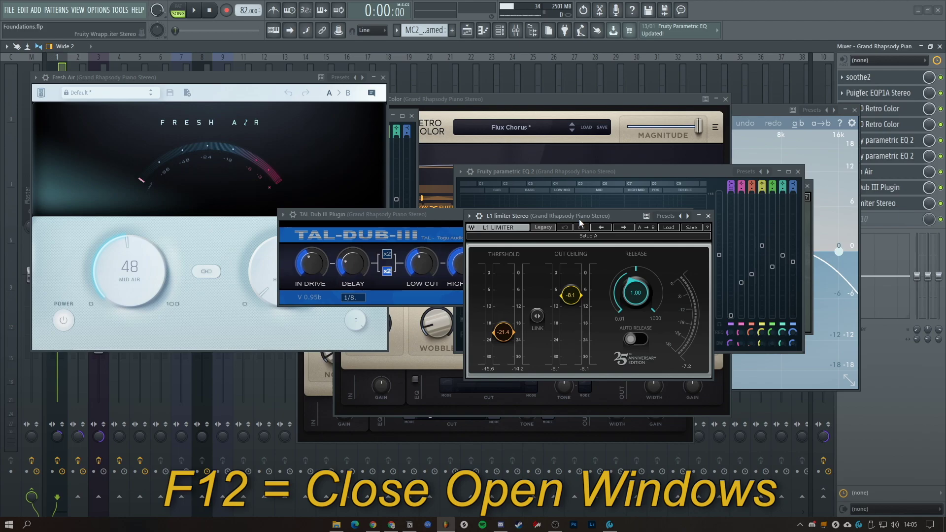
key(F12)
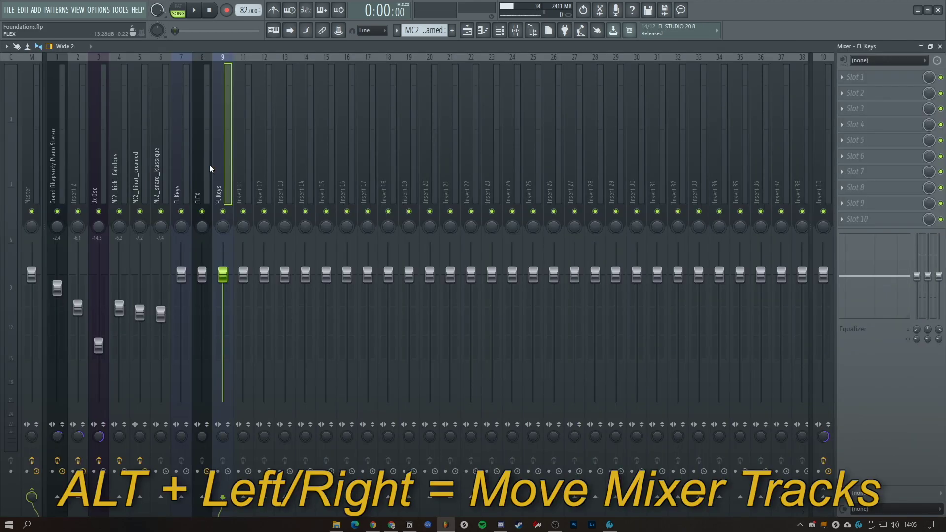
Move the FL Keys track from insert 9 to insert 10 and export its mixer state.
key(alt+Right)
key(alt+Right)
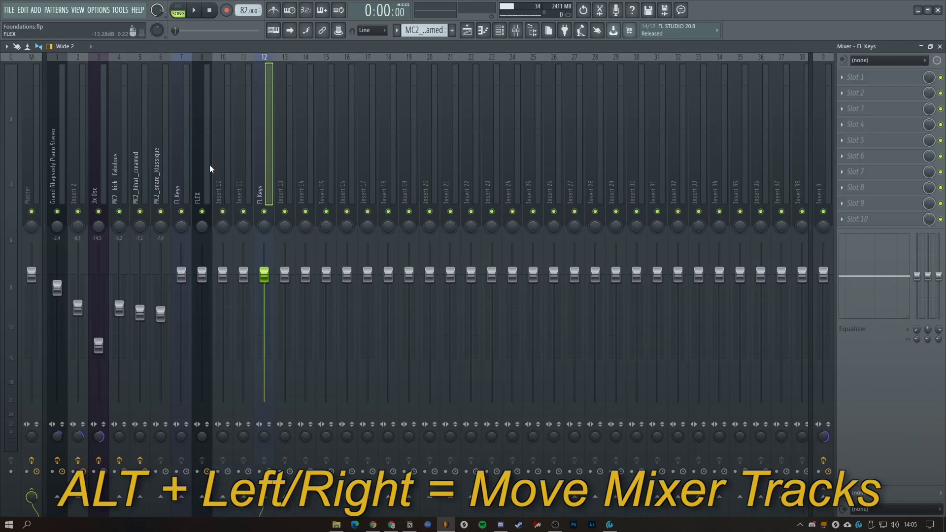
key(alt+Right)
key(alt+Left)
key(alt+Left)
key(alt+Left)
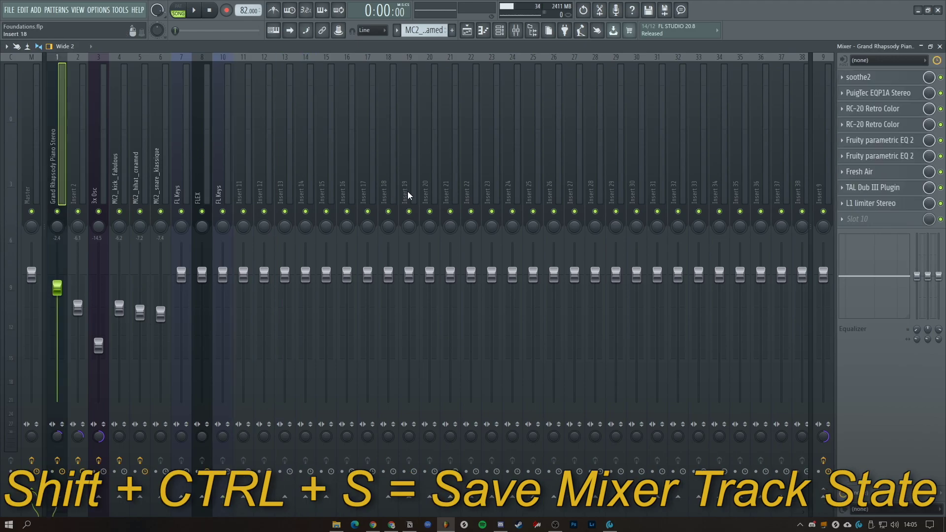
key(ctrl+shift+s)
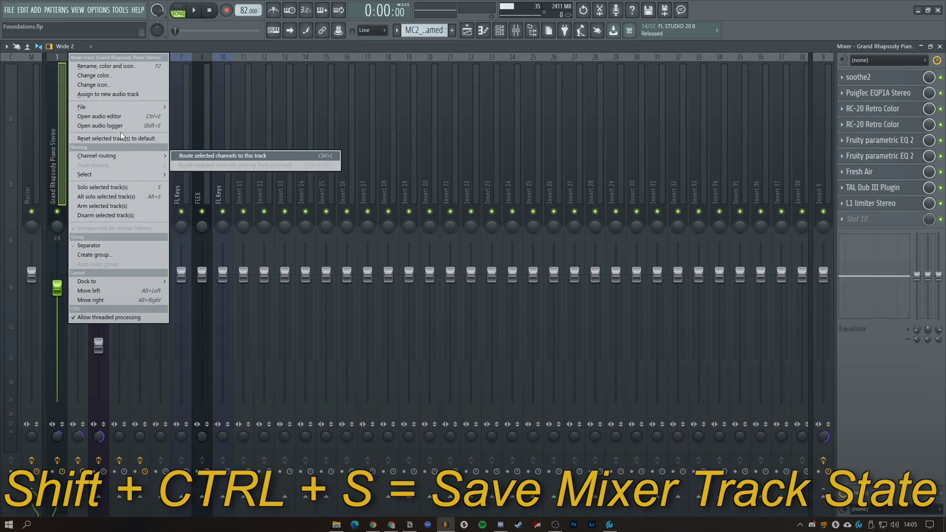
mouse_move(81, 106)
drag(207, 117, 393, 169)
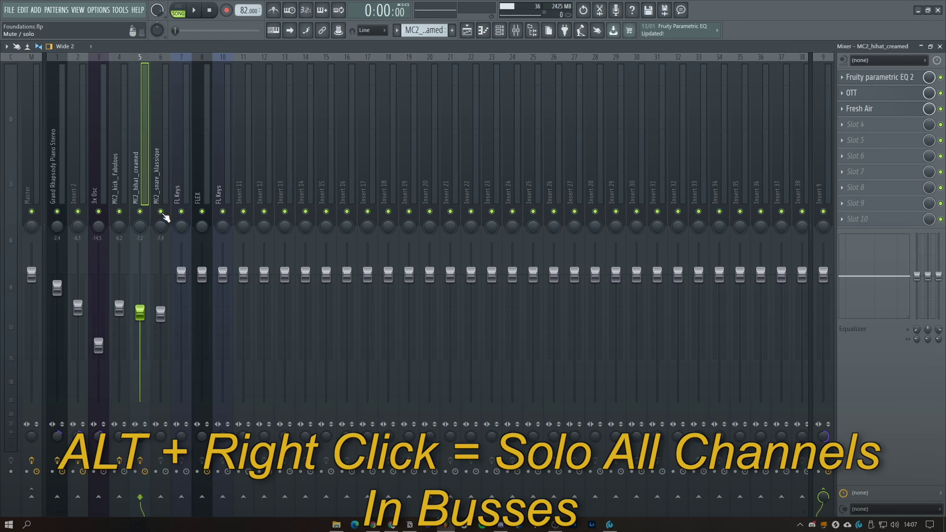
Solo bus 9 with its routed tracks, then quick-quantize the hi-hat notes and cancel the strumizer.
alt+right_click(824, 213)
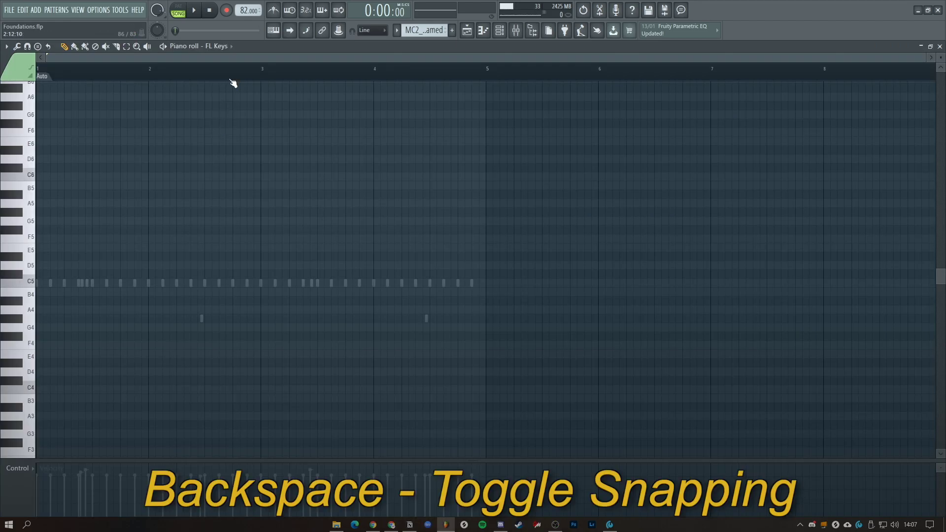
key(BackSpace)
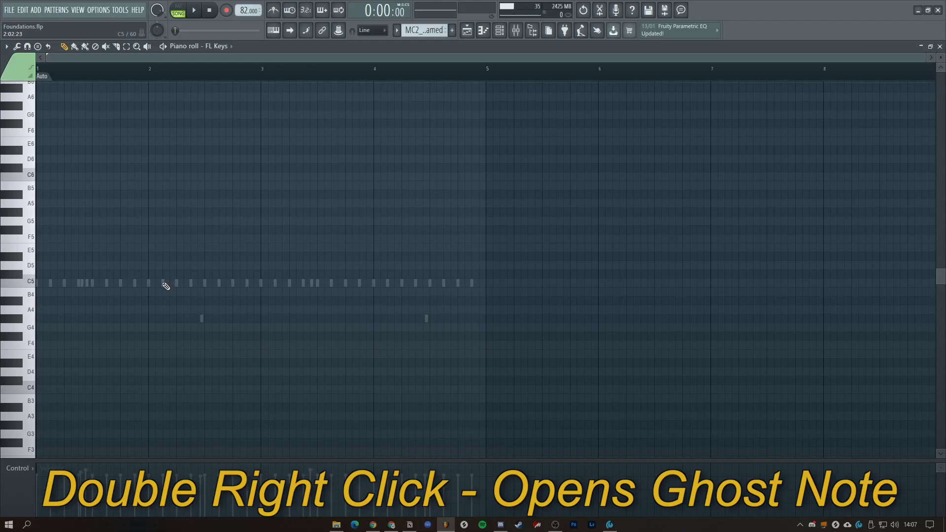
right_click(163, 283)
right_click(163, 283)
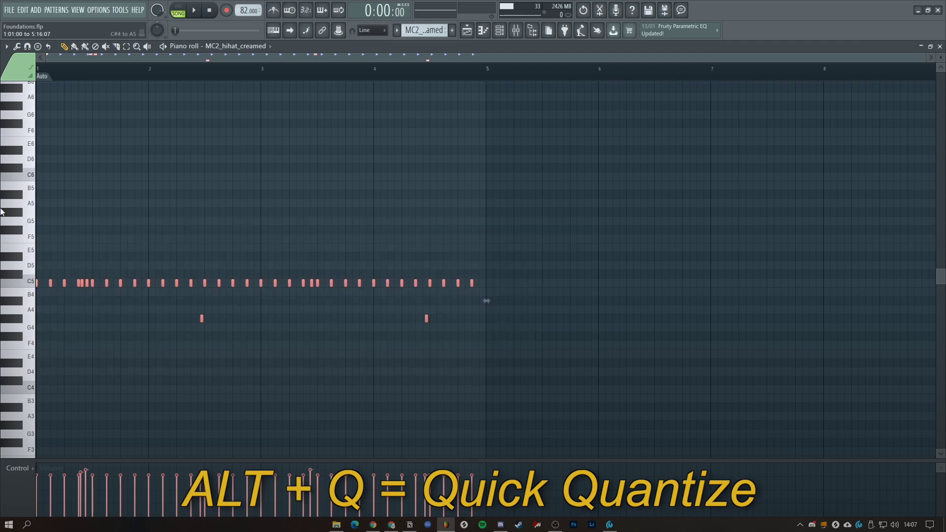
key(alt+q)
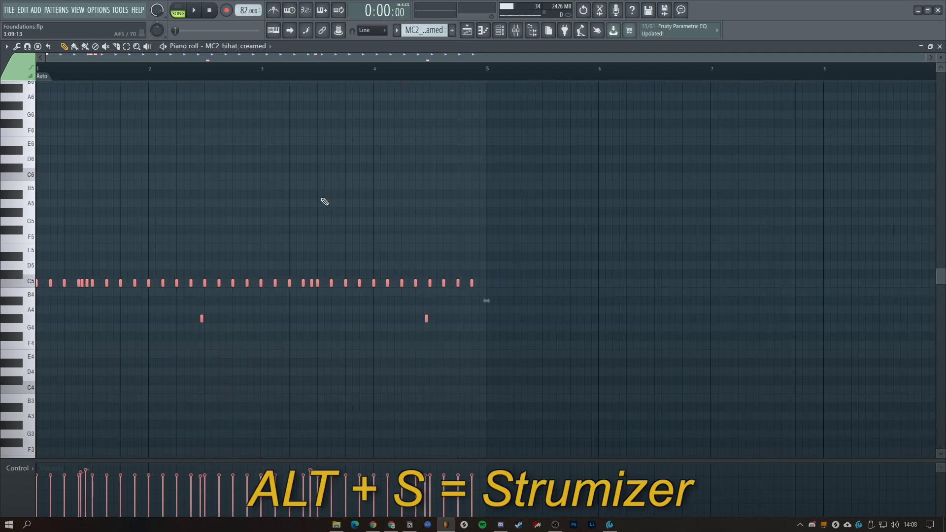
key(alt+s)
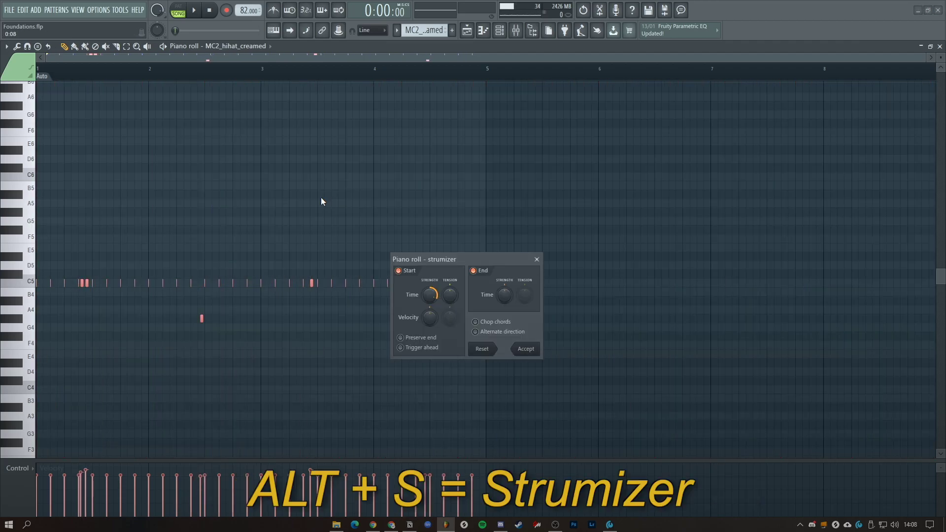
click(536, 259)
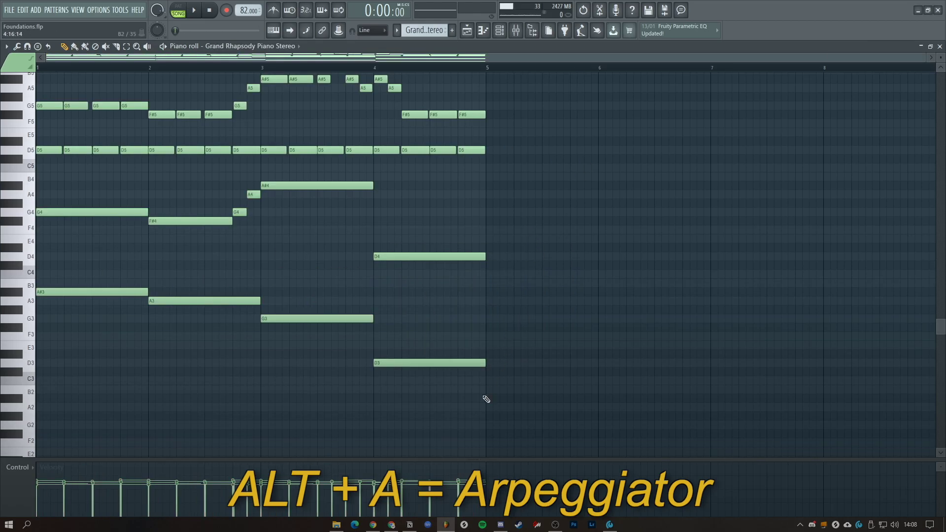
Drop the piano notes from A#4 downward one octave, then raise them back to their original pitch.
drag(546, 417, 106, 232)
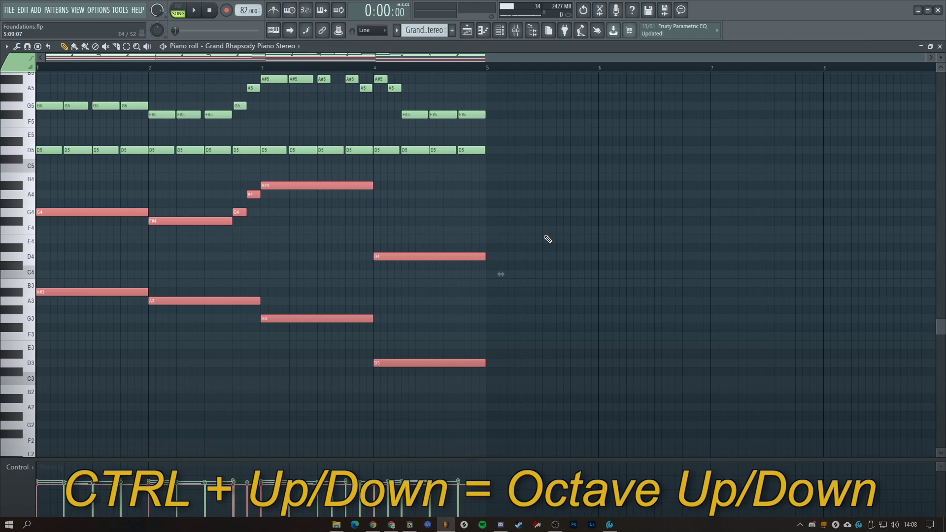
key(ctrl+Down)
key(shift+Up)
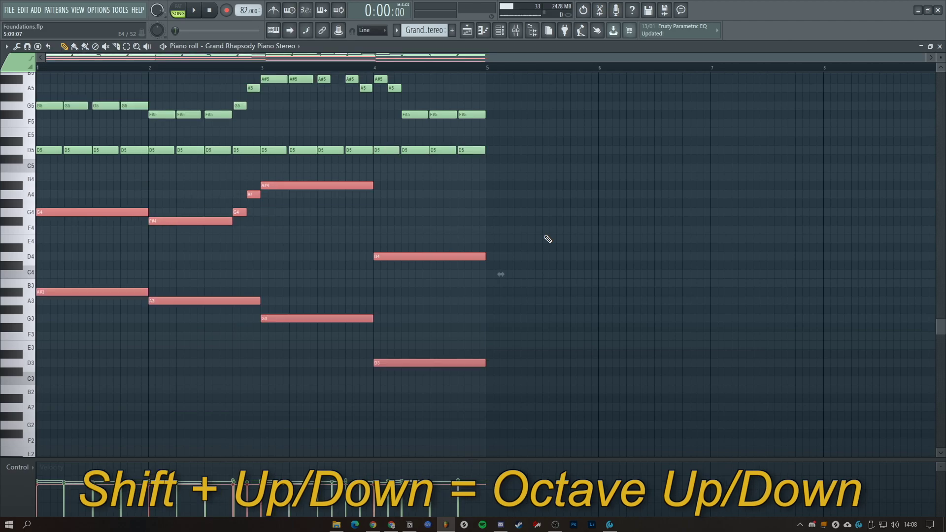